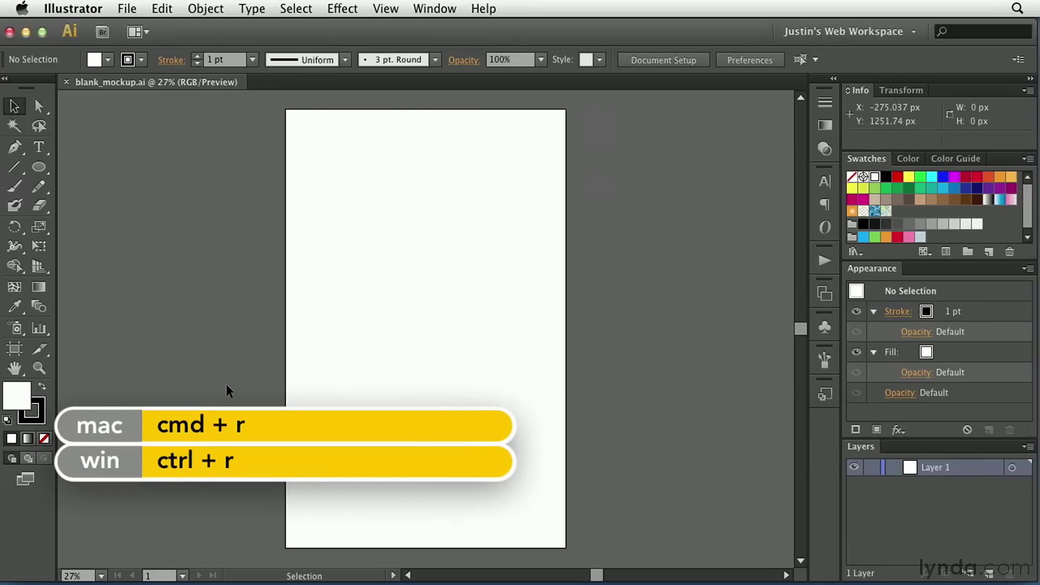
- Turn on rulers from the View menu so pixel rulers appear on the top and left edges
left_click(390, 13)
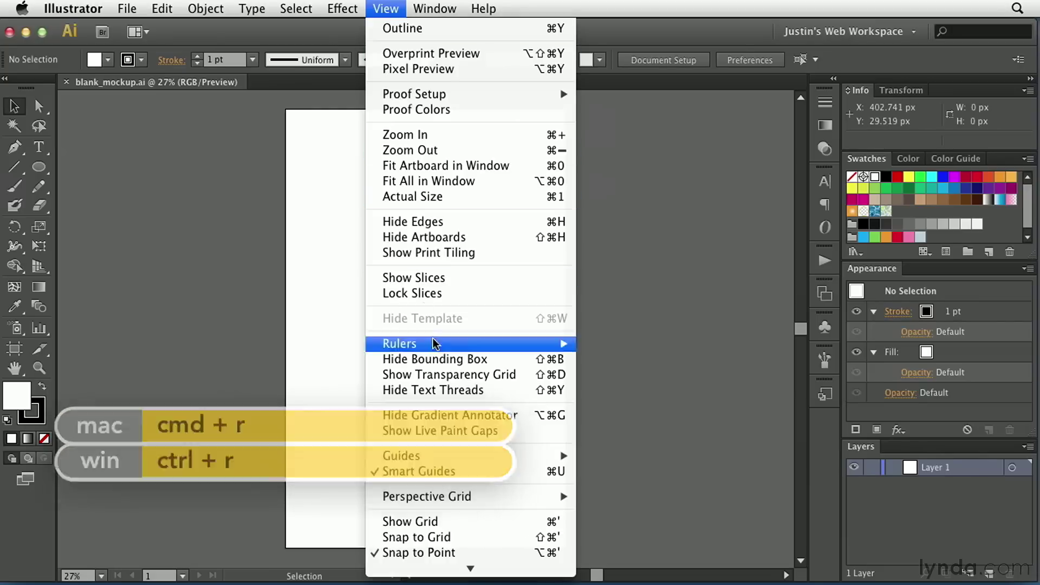
mouse_move(436, 342)
left_click(707, 343)
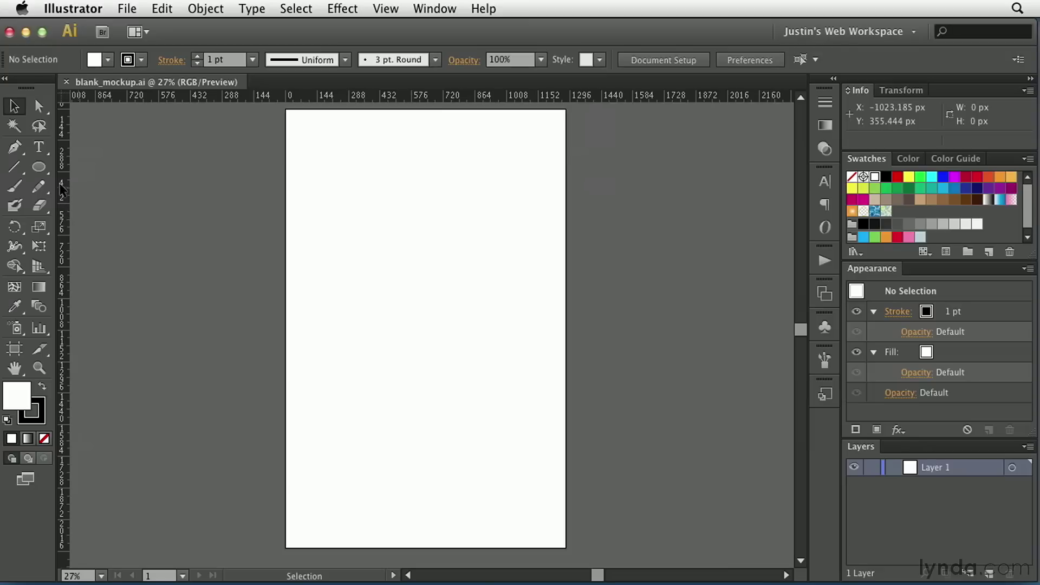
left_click_drag(64, 184, 316, 205)
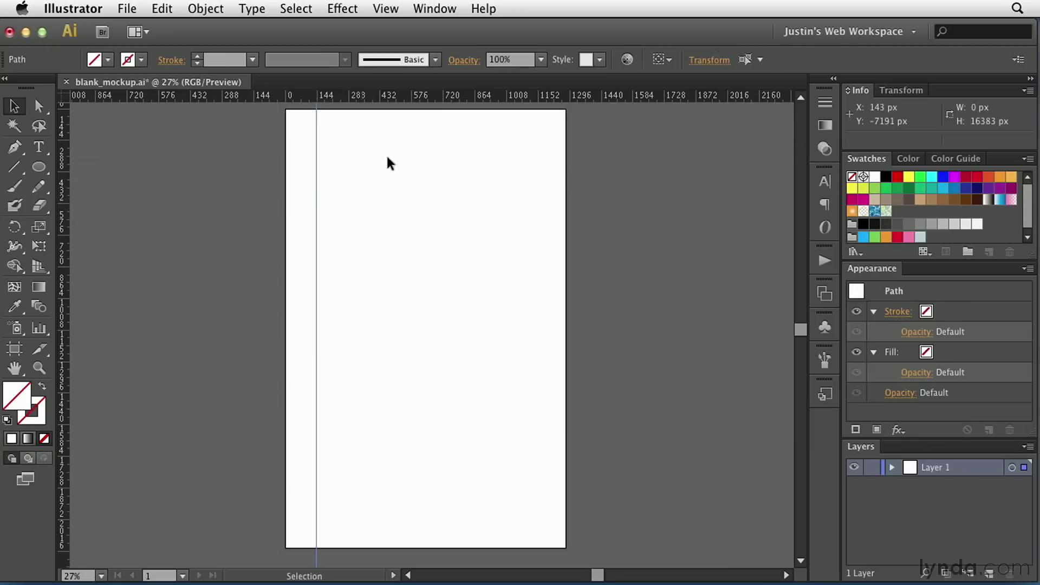
left_click_drag(388, 99, 399, 154)
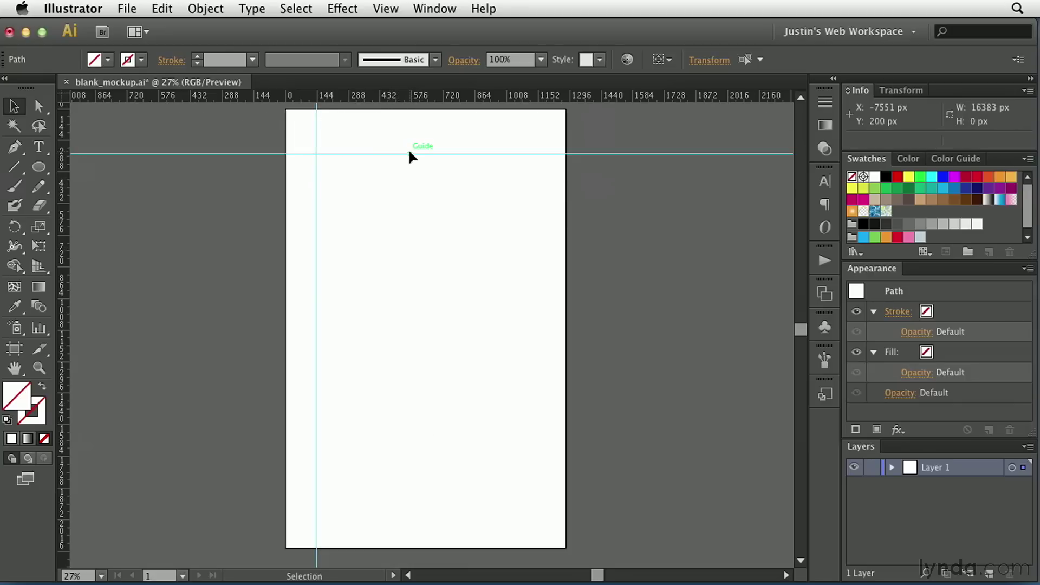
key("Delete")
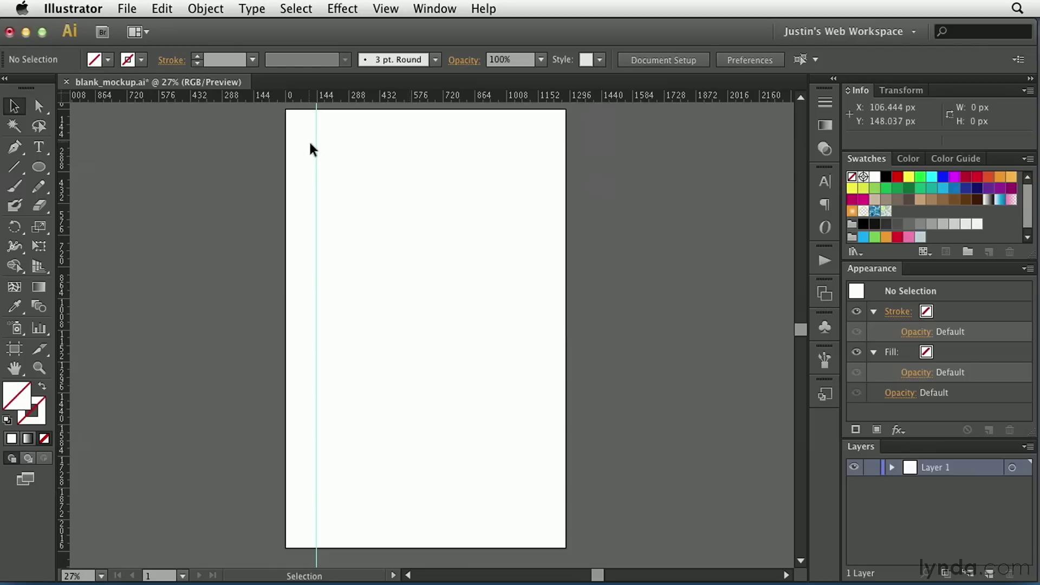
left_click(317, 146)
key("Delete")
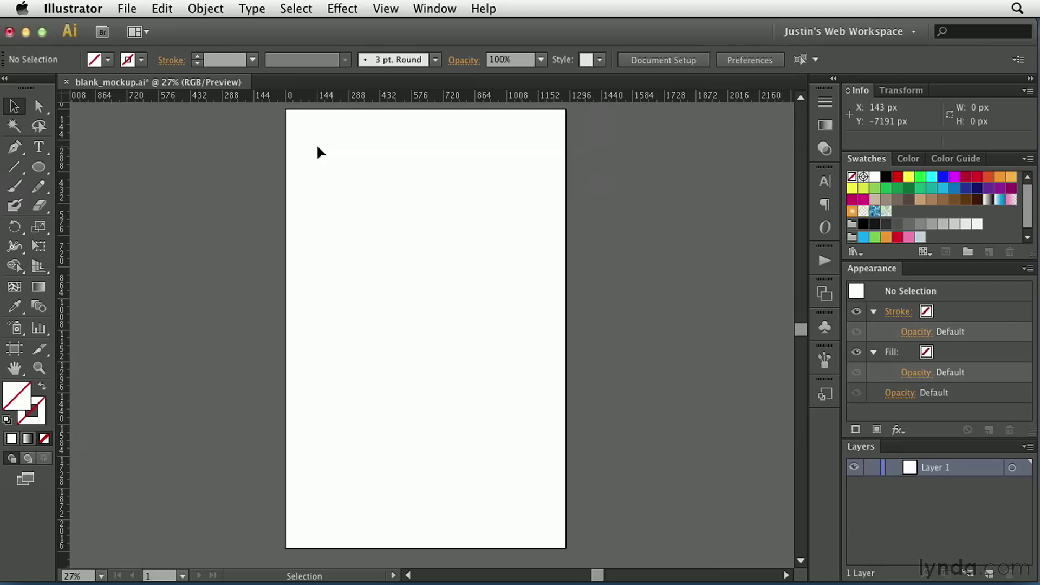
- Create a 960 px wide rectangle with the Rectangle tool, then return to the Selection tool
left_click(41, 170)
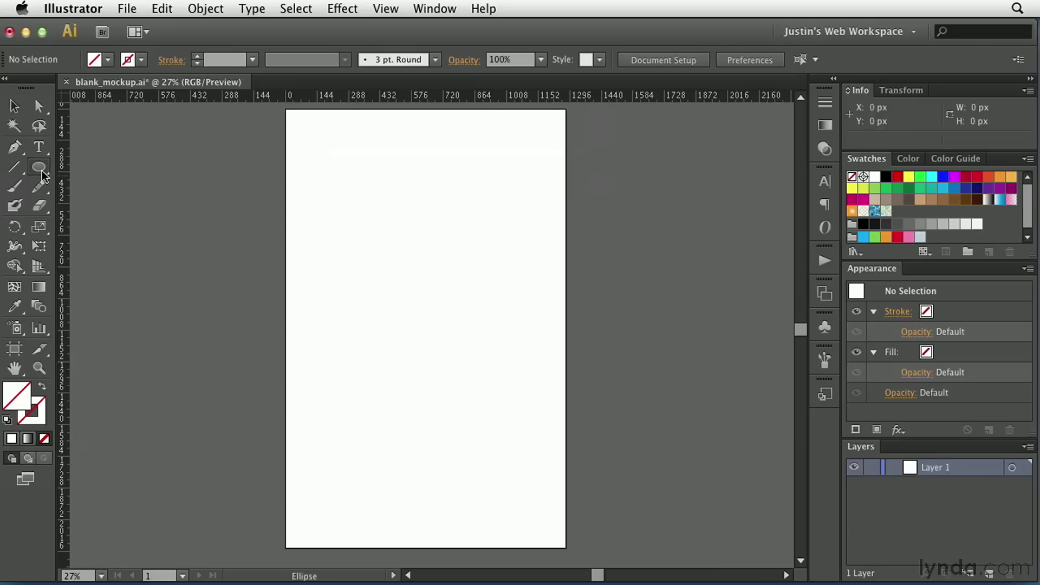
left_click_drag(41, 170, 97, 168)
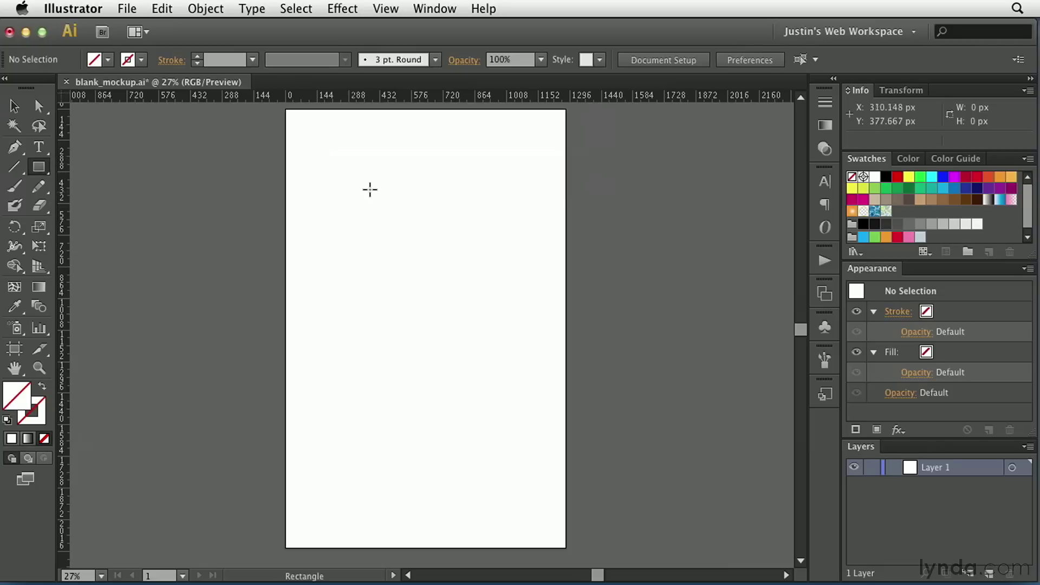
left_click(358, 185)
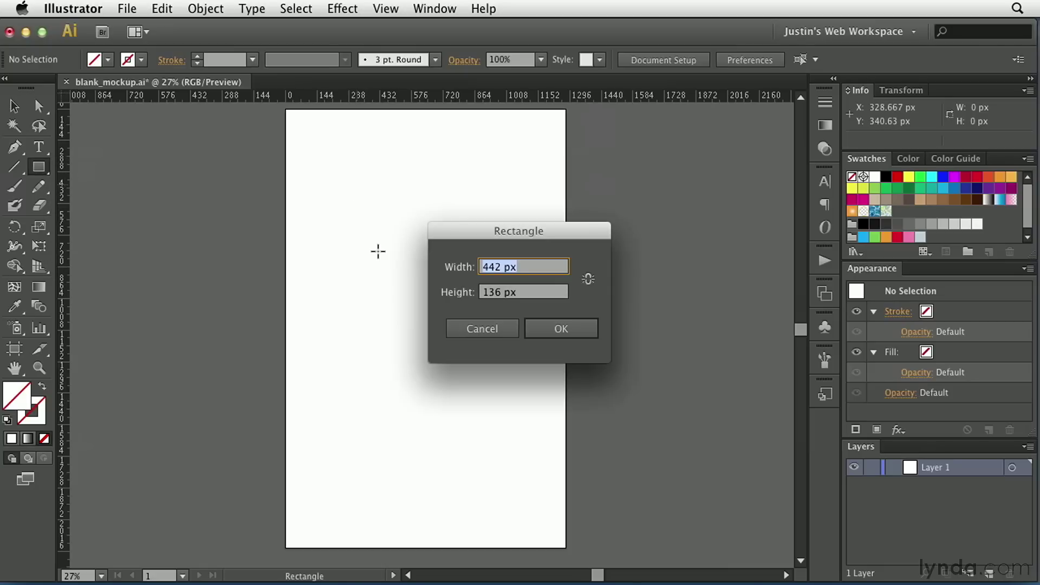
type("960")
left_click(586, 330)
key("v")
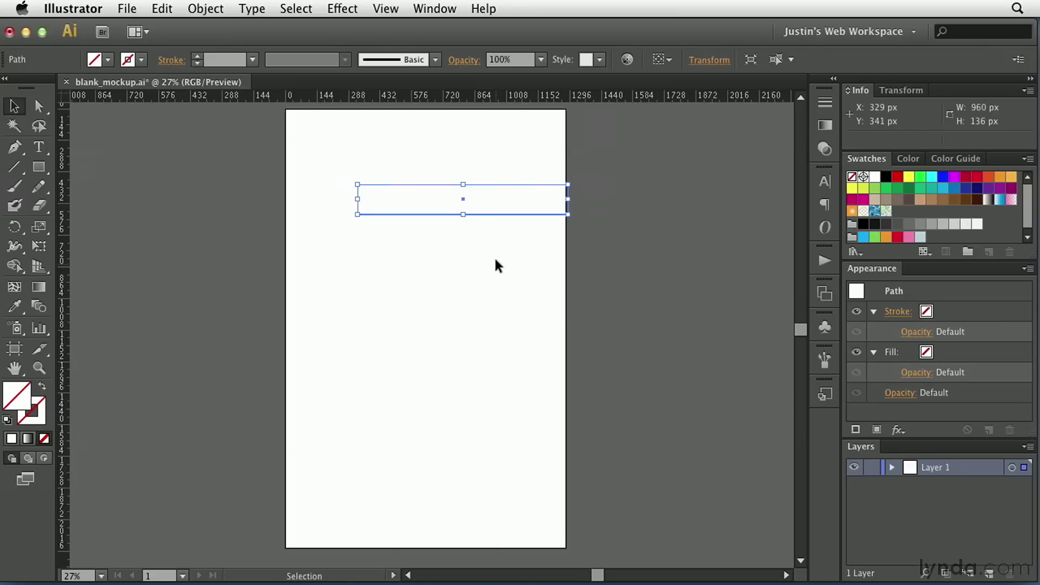
left_click(11, 104)
left_click(442, 8)
- Set Align To Artboard and horizontally center the 960 px rectangle, placing it at X 160 px
left_click(469, 206)
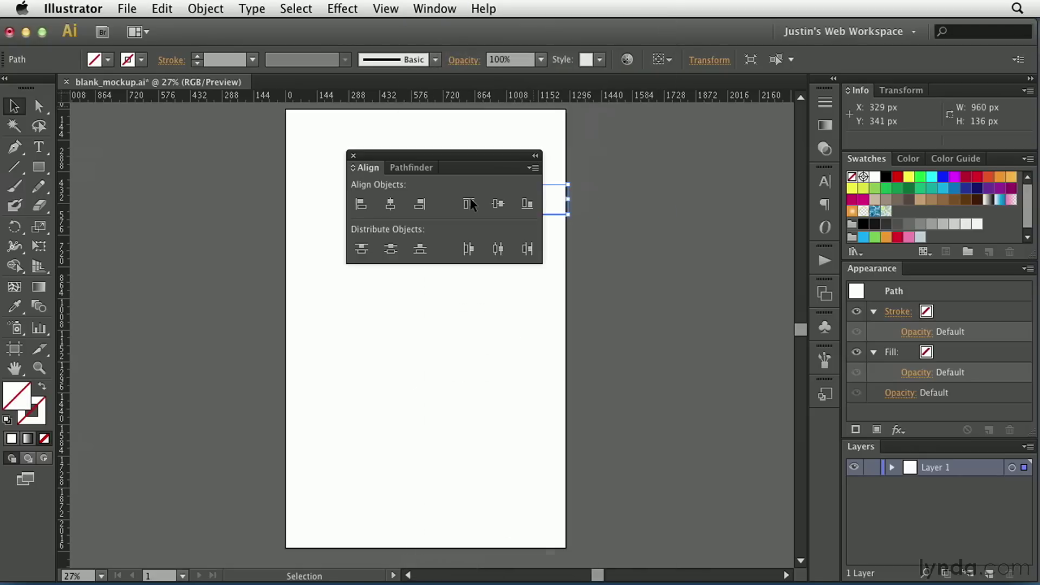
left_click_drag(469, 157, 706, 148)
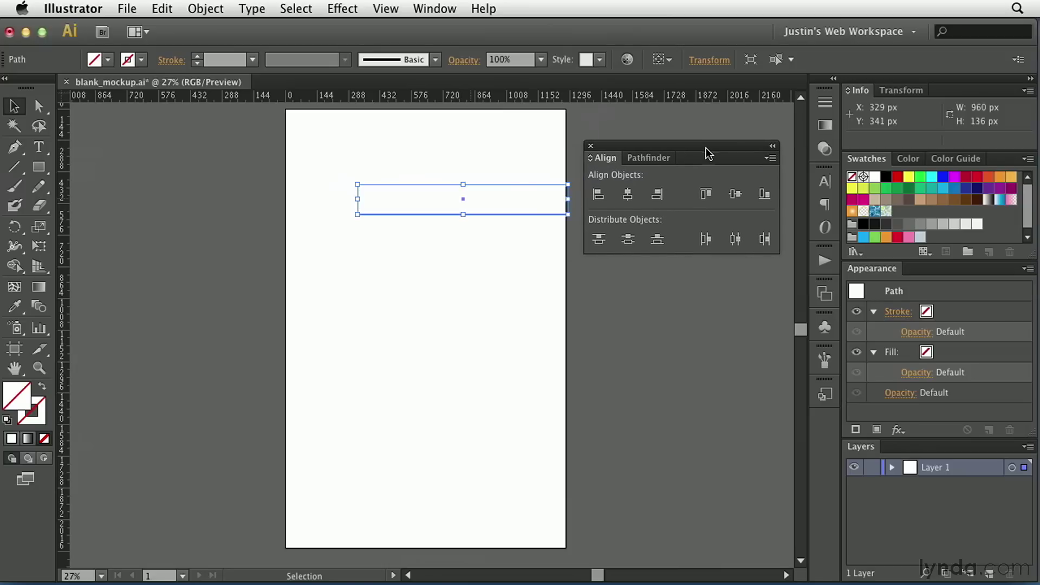
left_click(771, 158)
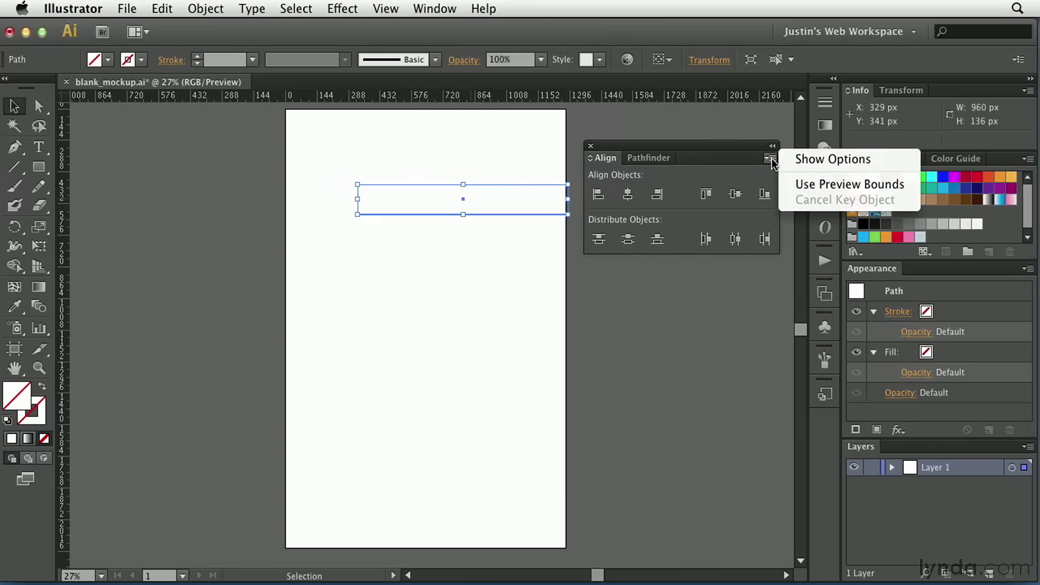
left_click(798, 161)
left_click(759, 284)
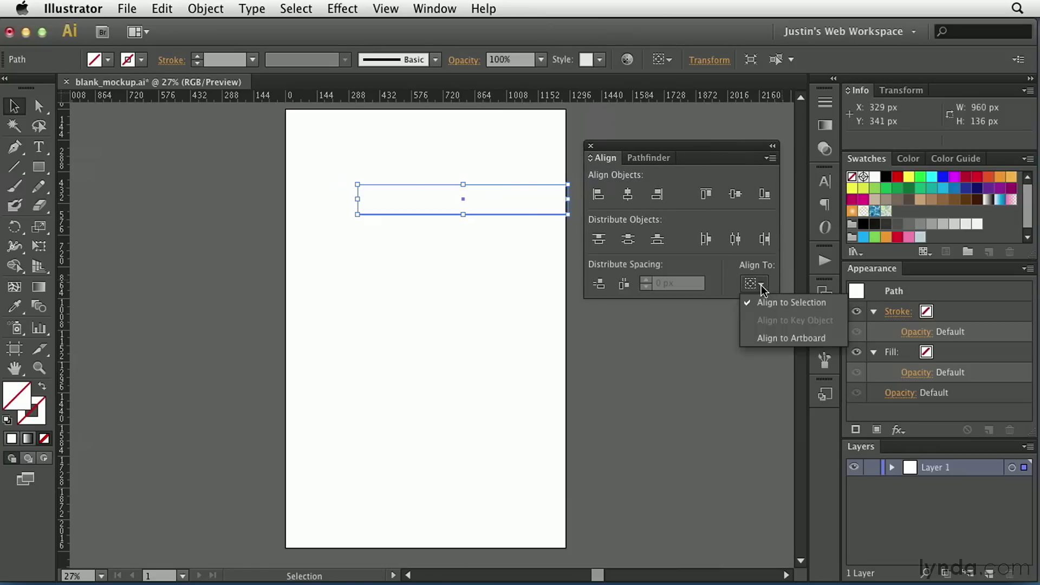
left_click(766, 338)
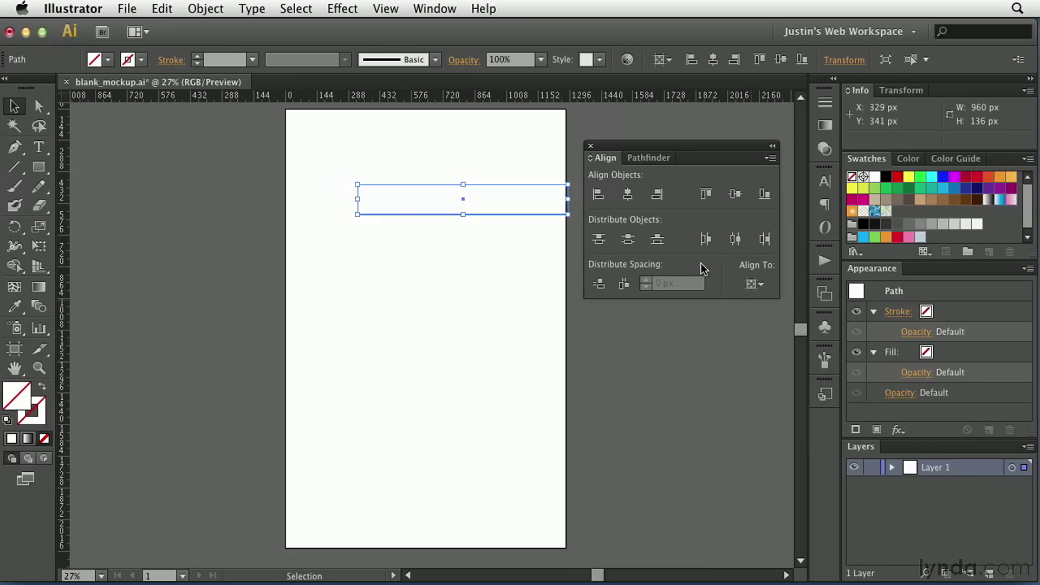
left_click(629, 195)
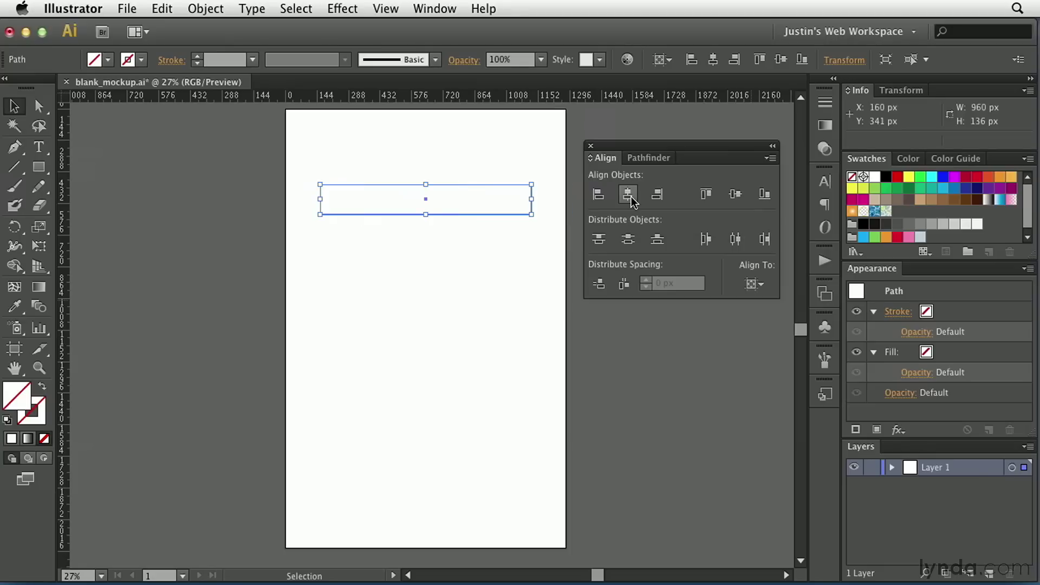
- Close the Align panel, give the rectangle a near-black fill, and zoom in on it
left_click(591, 145)
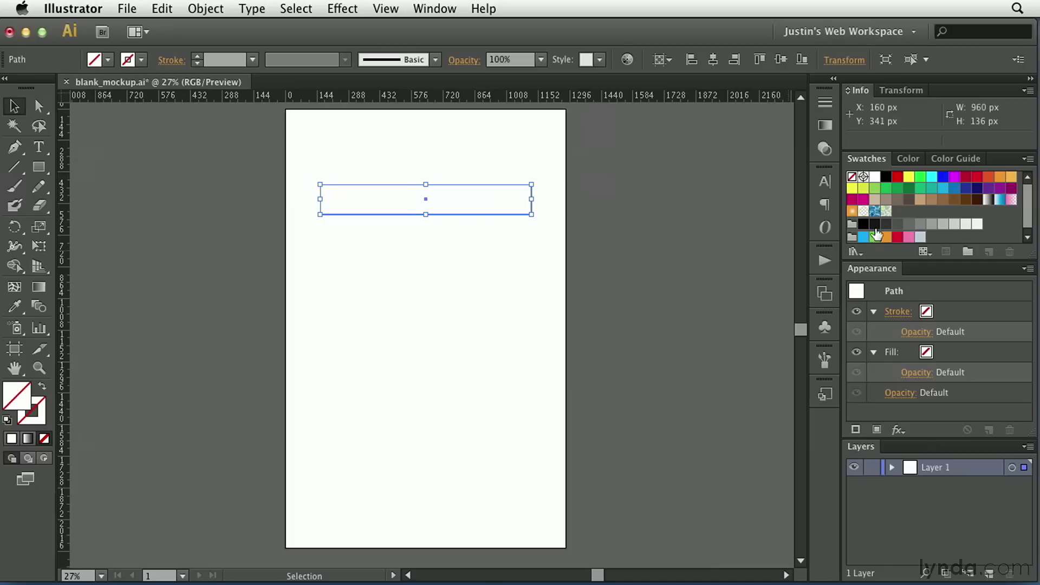
left_click(876, 224)
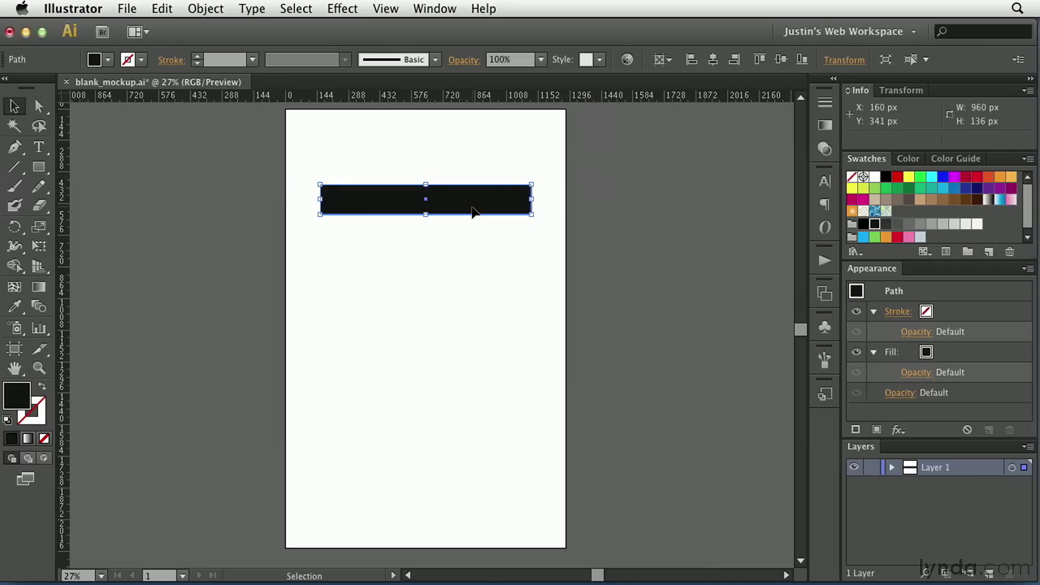
key("a")
key("super+equal")
key("super+equal")
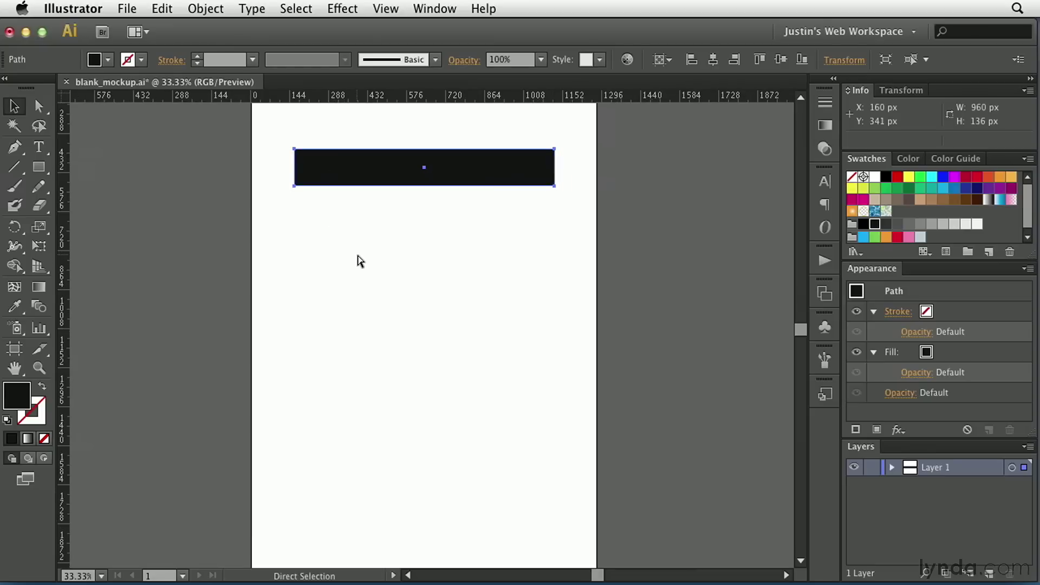
key("super+equal")
key("space")
left_click_drag(441, 179, 463, 447)
key("v")
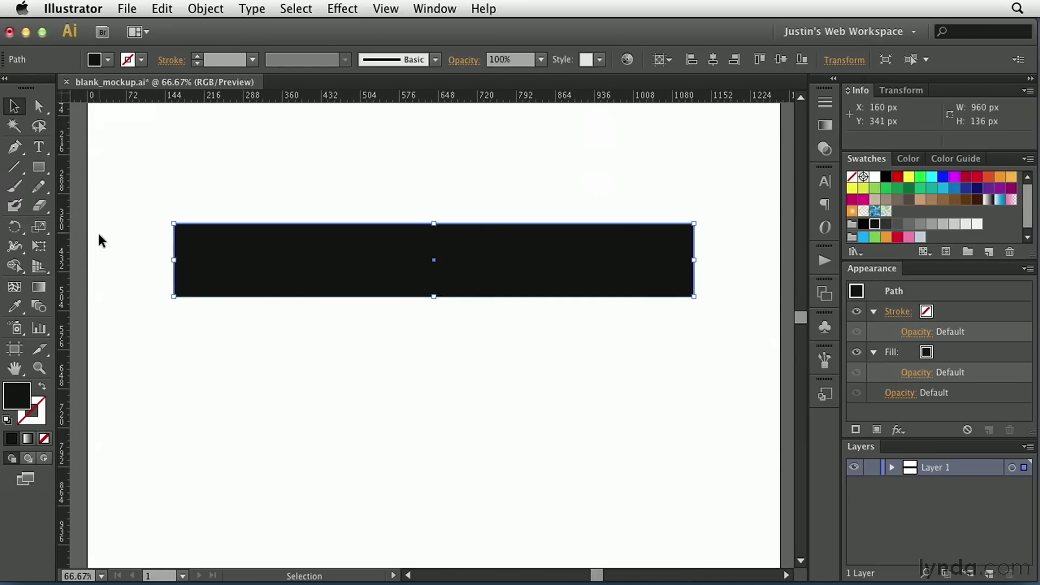
- Drag vertical guides onto the black rectangle's left and right edges at 160 px and 1120 px
left_click_drag(66, 230, 173, 227)
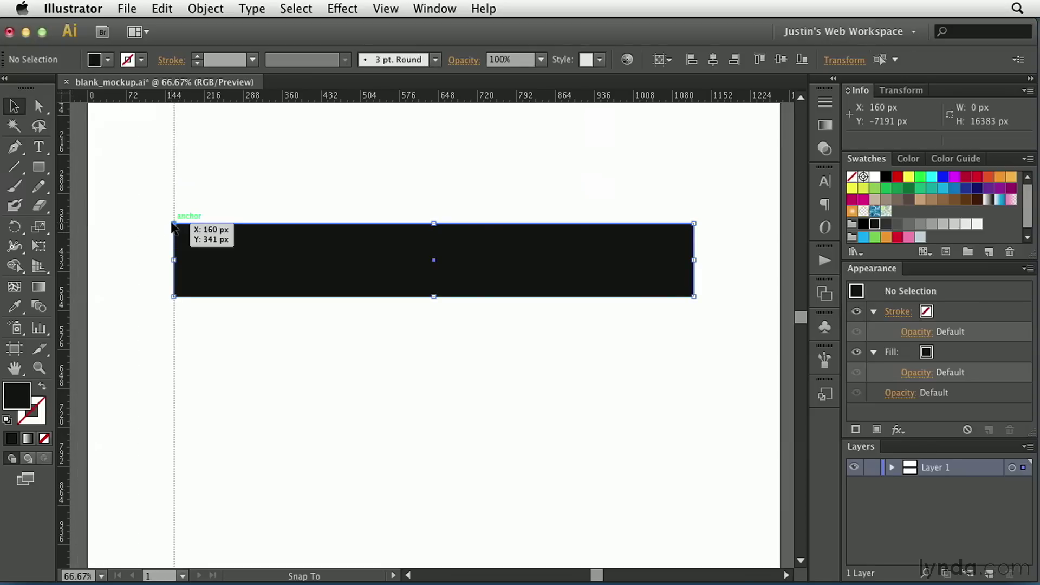
left_click_drag(64, 303, 694, 351)
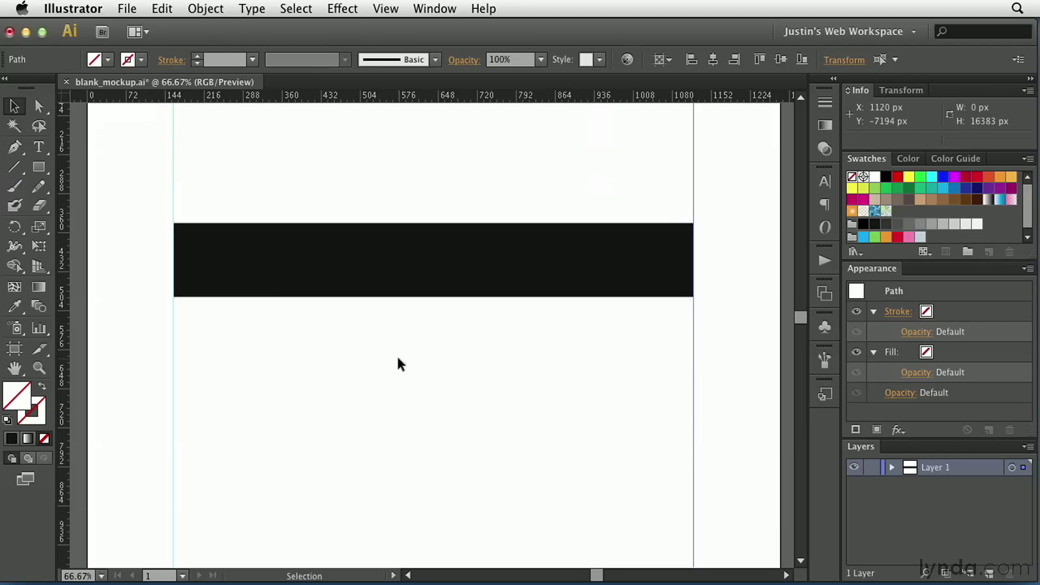
left_click(363, 245)
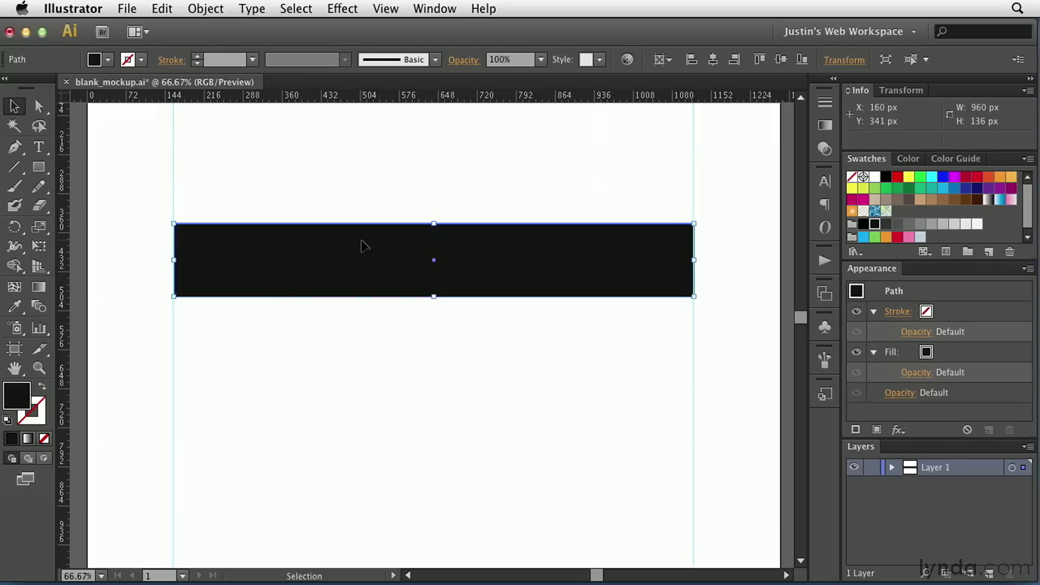
- Delete the black header bar and drag a horizontal guide roughly to the header position
key("Delete")
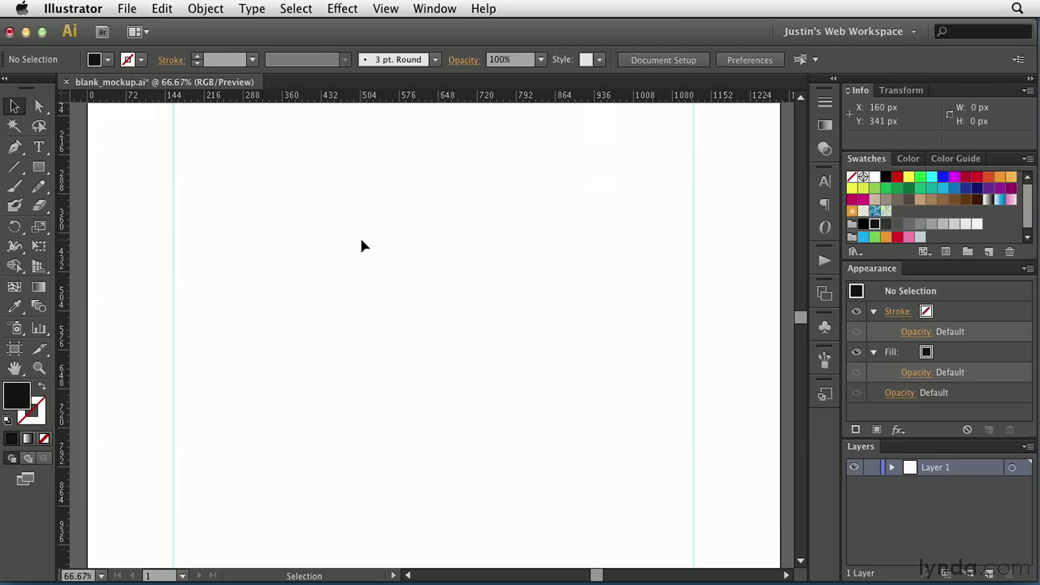
key("super+minus")
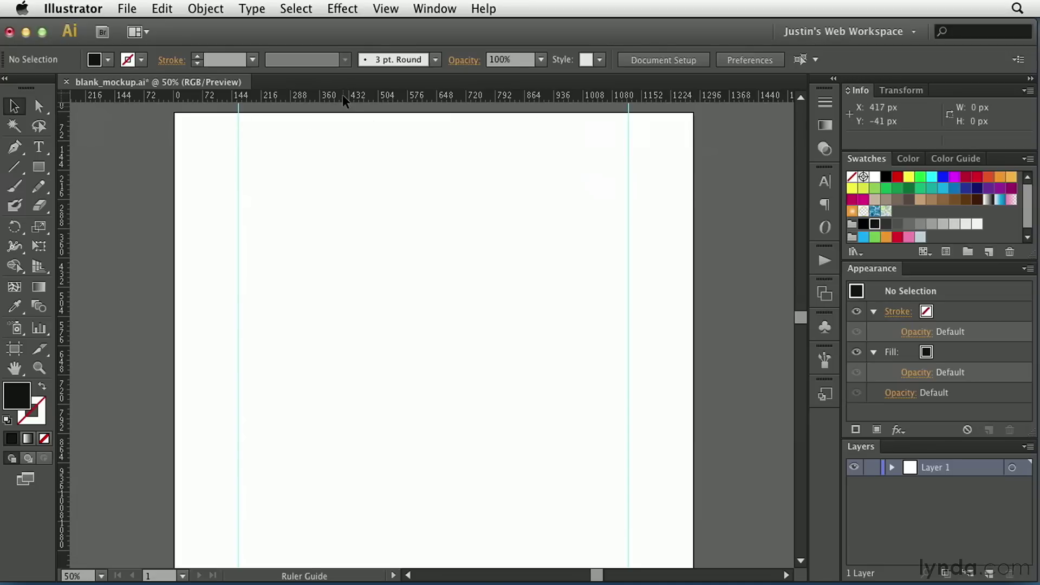
left_click_drag(342, 100, 340, 159)
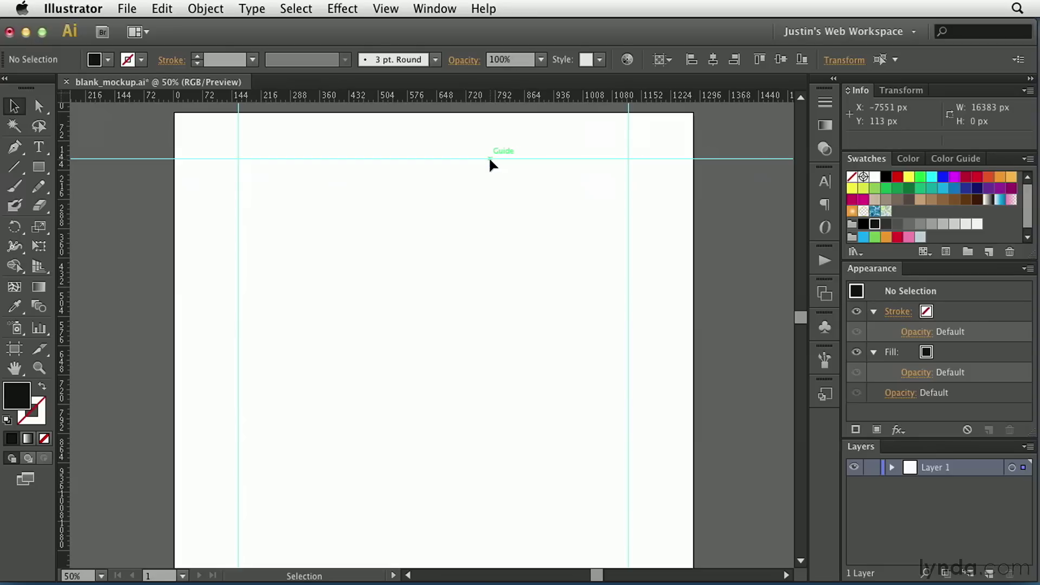
left_click_drag(490, 158, 498, 159)
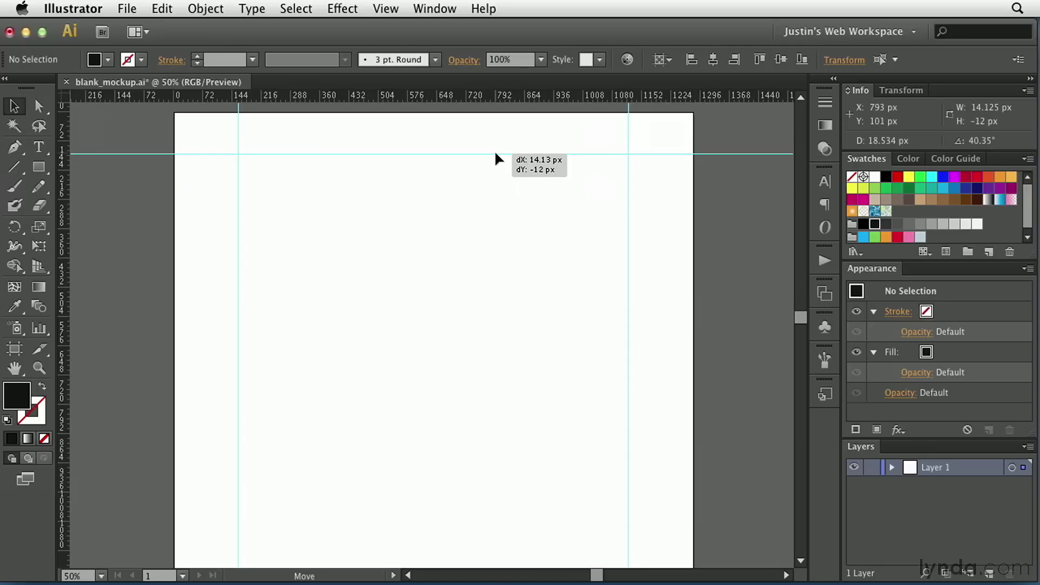
left_click_drag(498, 159, 498, 158)
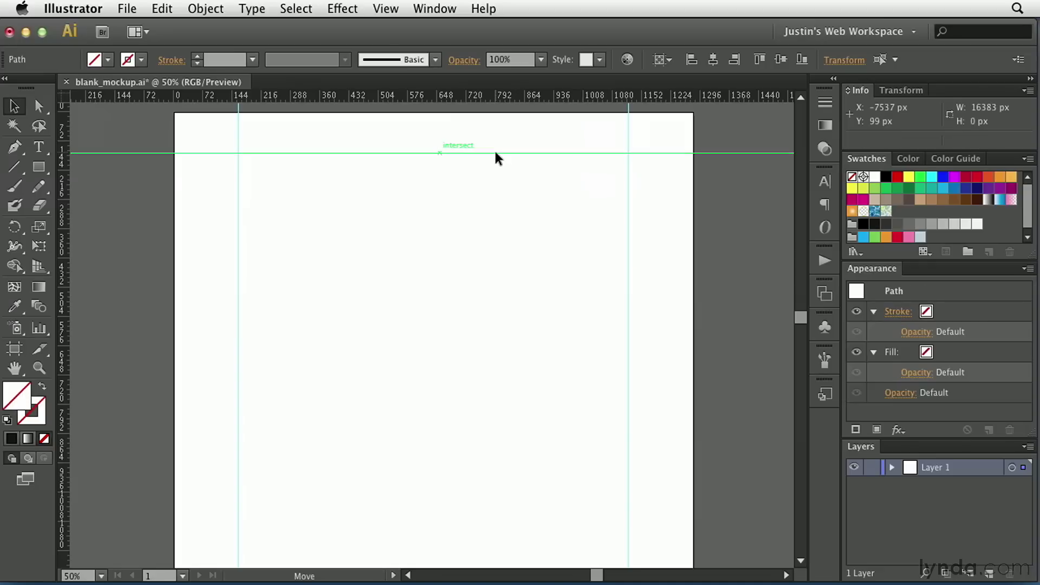
- Zoom in and fine-tune the horizontal header guide to exactly Y 100 px
key("super+equal")
key("super+equal")
key("space")
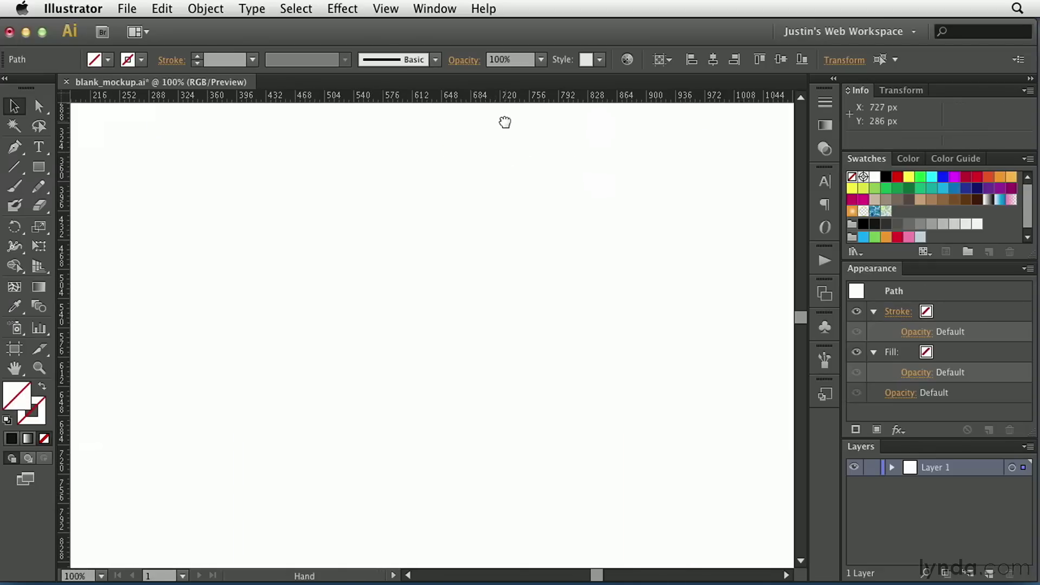
left_click_drag(505, 122, 508, 403)
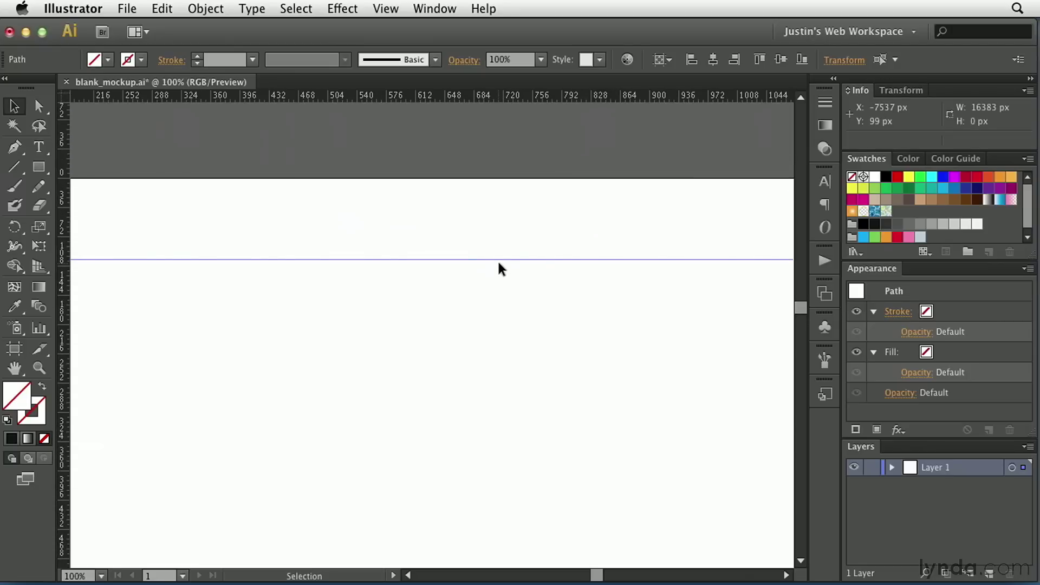
mouse_move(496, 260)
left_mouse_down()
mouse_move(493, 277)
mouse_move(492, 263)
left_mouse_up()
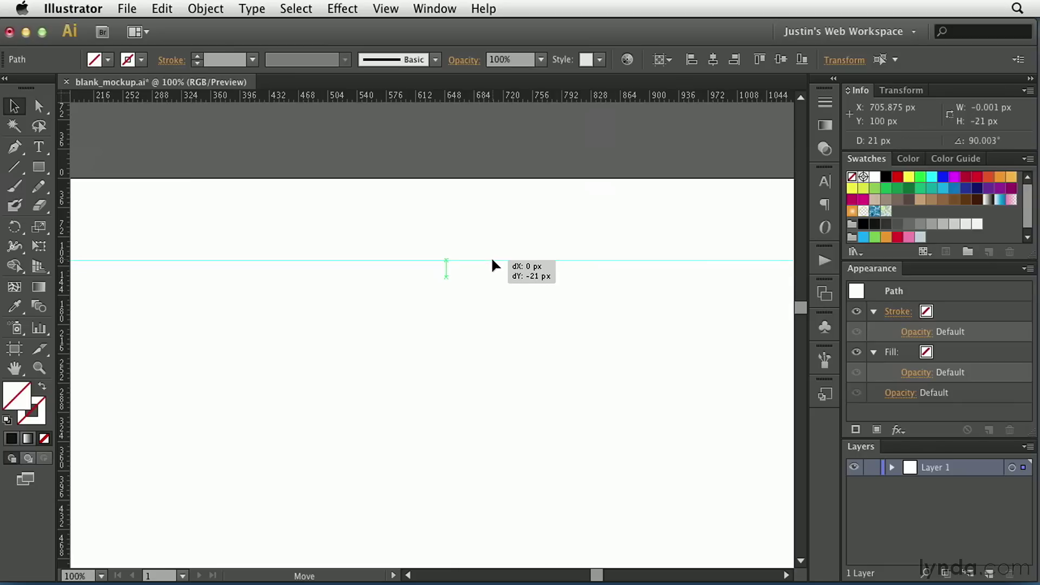
left_click_drag(491, 263, 491, 263)
key("super+minus")
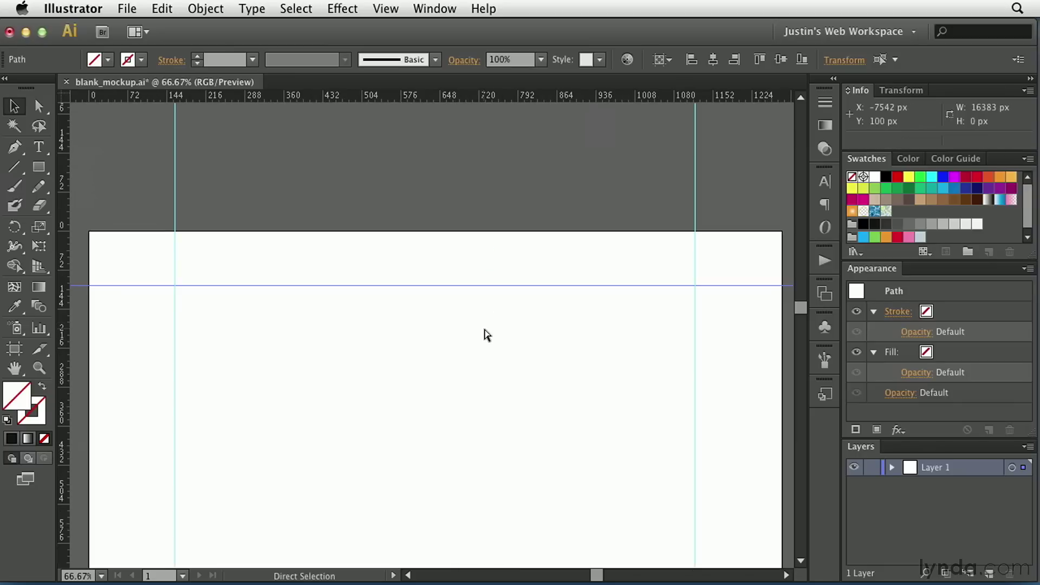
- Pan down to the artboard's bottom edge and drag a horizontal footer guide to Y 1701 px
left_click_drag(448, 436, 441, 288)
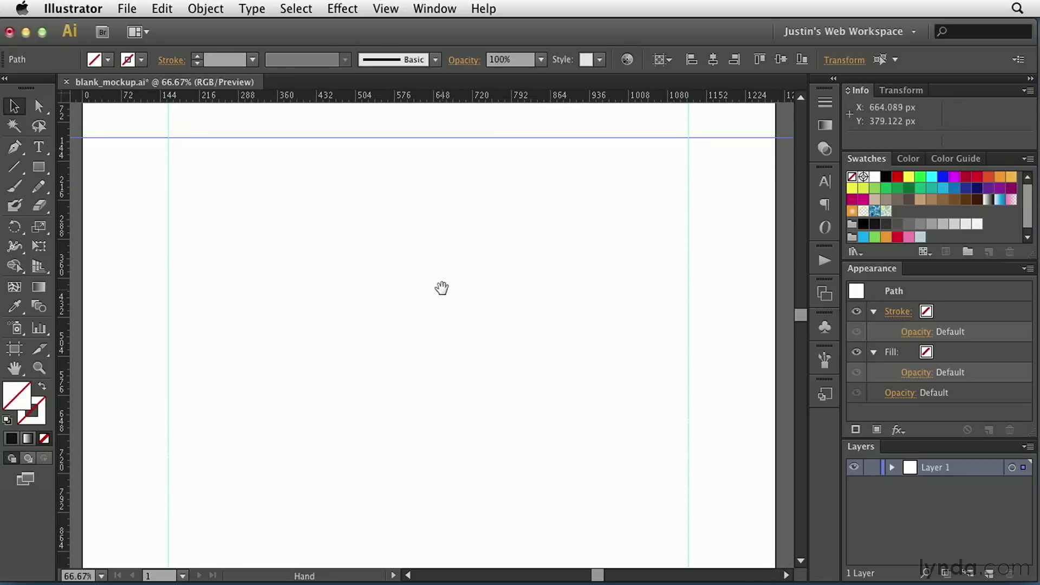
key("space")
left_click_drag(420, 464, 417, 230)
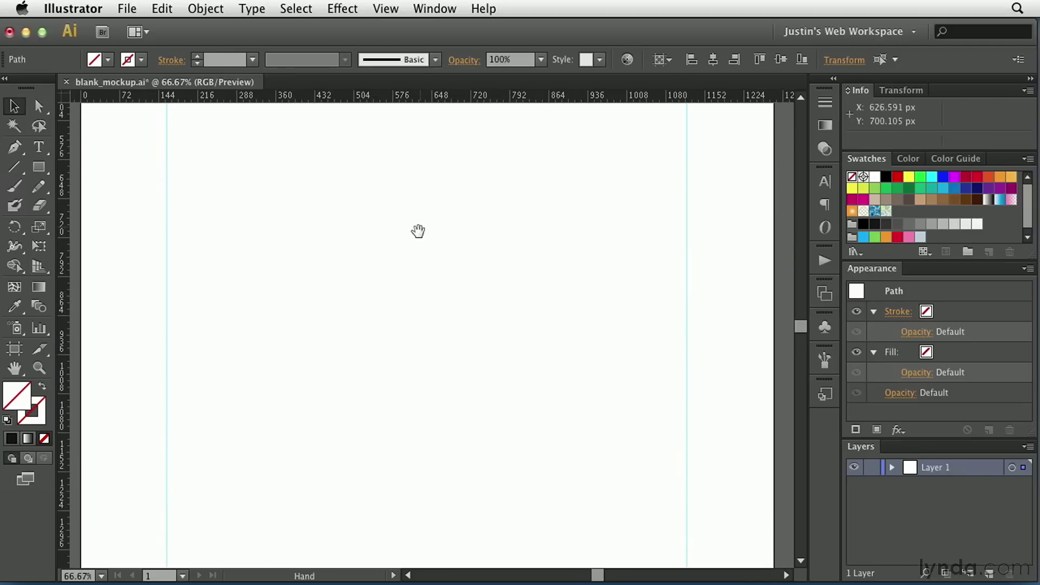
left_click_drag(412, 528, 410, 340)
left_click_drag(381, 457, 358, 260)
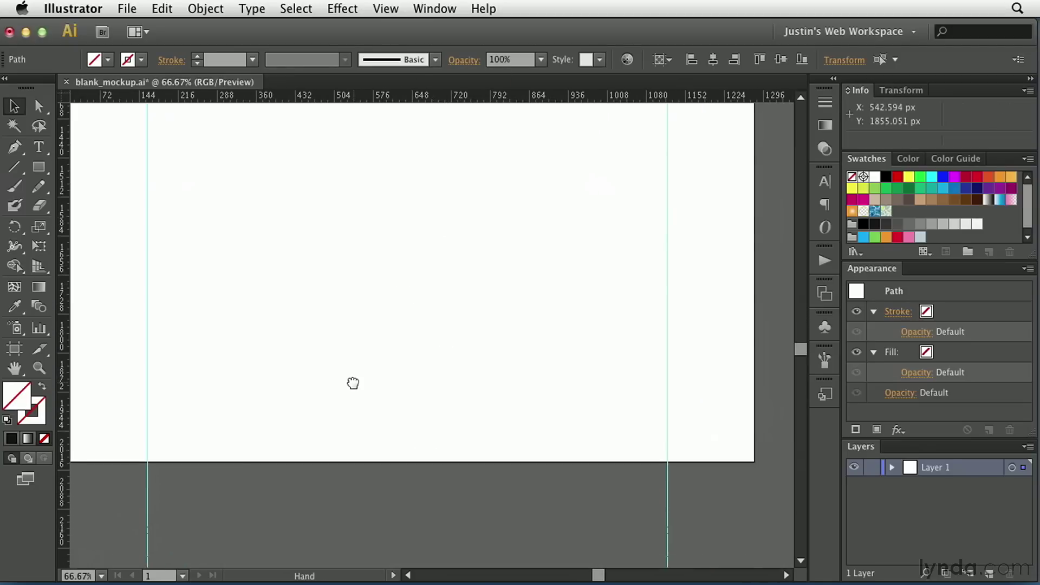
left_click_drag(350, 380, 381, 399)
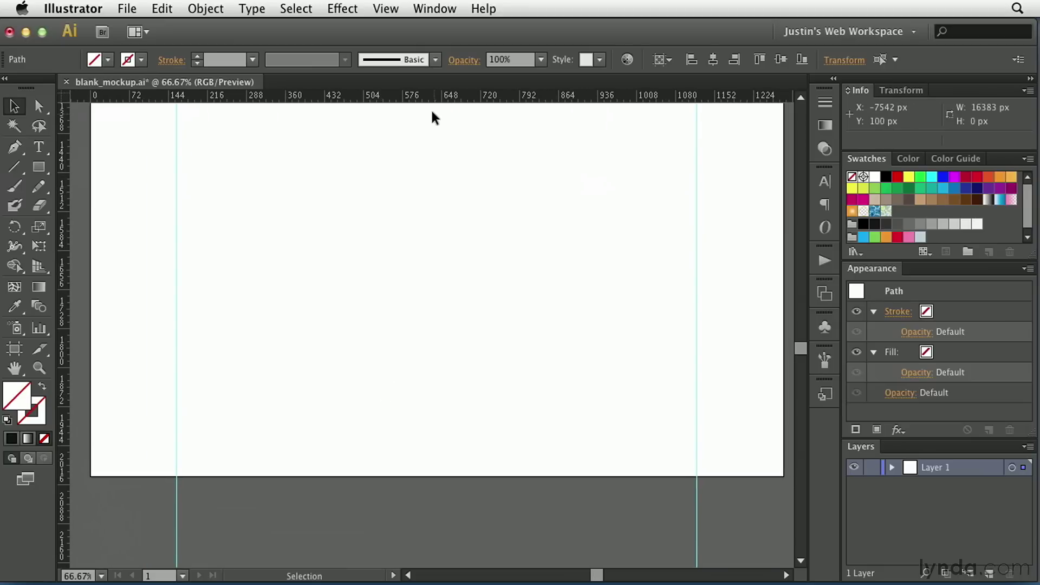
left_click_drag(416, 97, 411, 411)
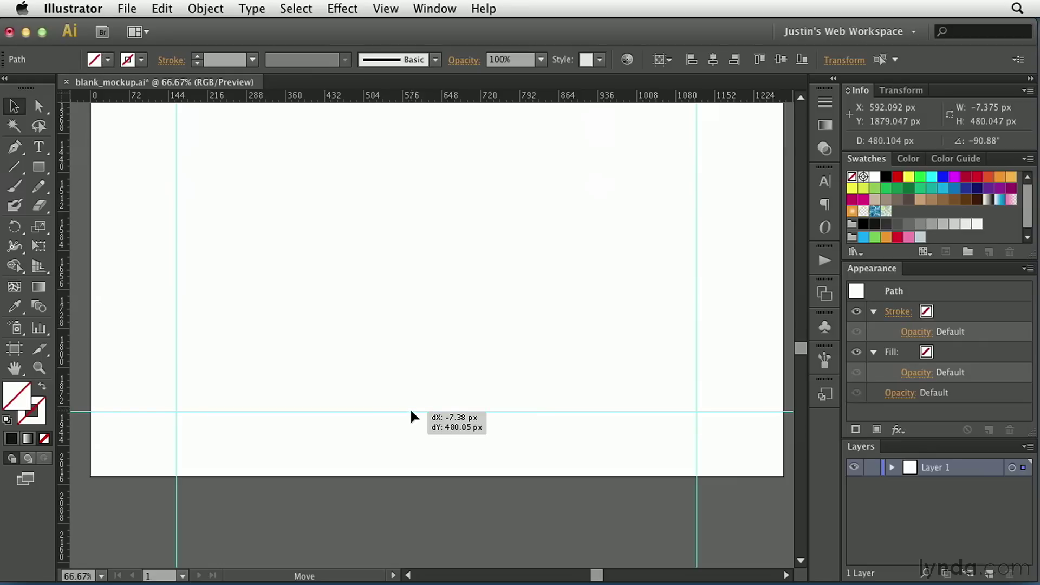
left_click_drag(410, 412, 409, 314)
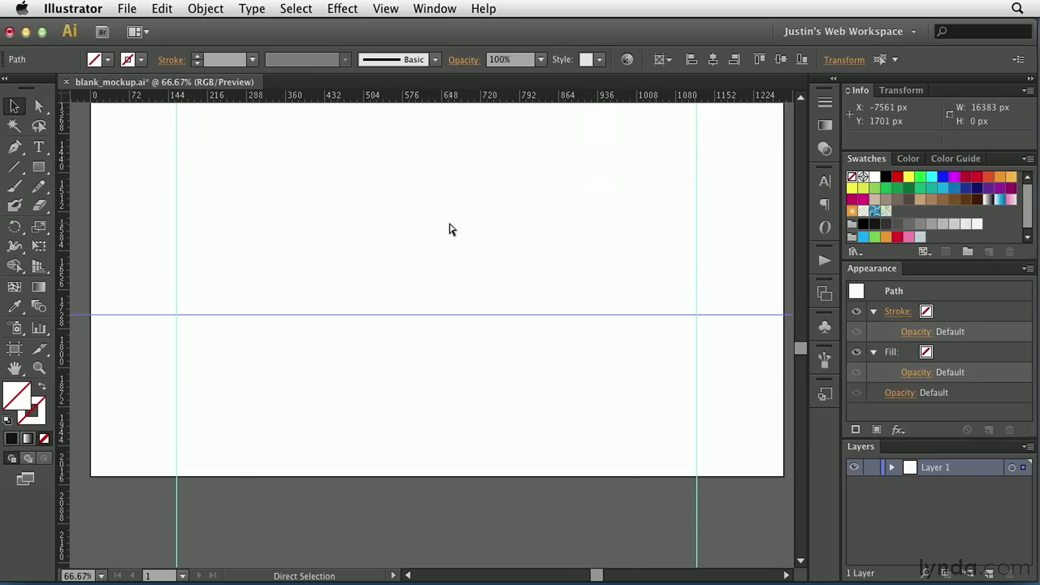
key("super+minus")
key("super+minus")
key("space")
left_click_drag(476, 183, 453, 376)
left_click_drag(437, 297, 450, 317)
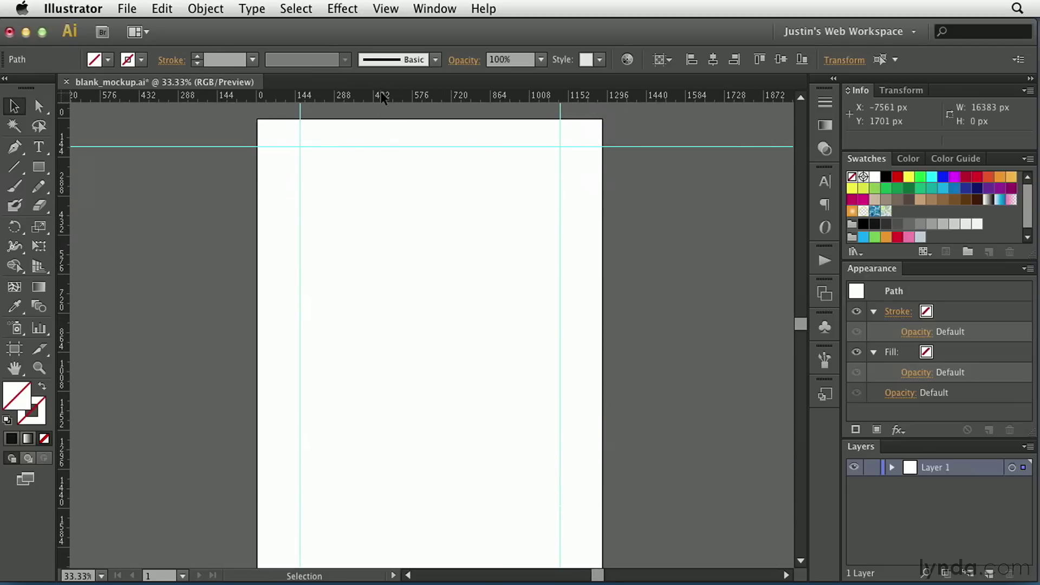
- Zoom in at the artboard top and drag a horizontal guide to Y 130 px
key("super")
key("super+equal")
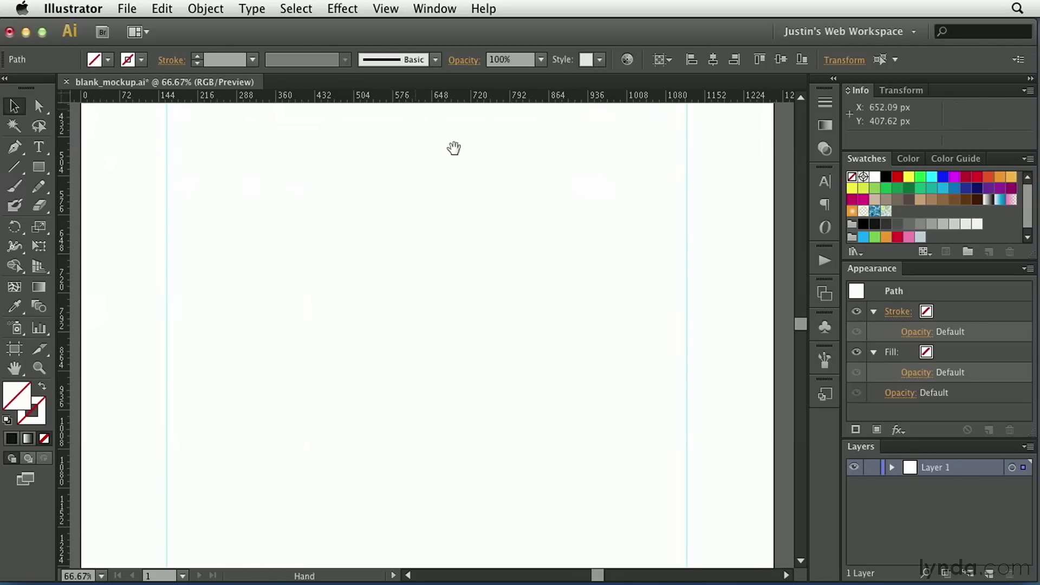
left_click_drag(454, 149, 464, 416)
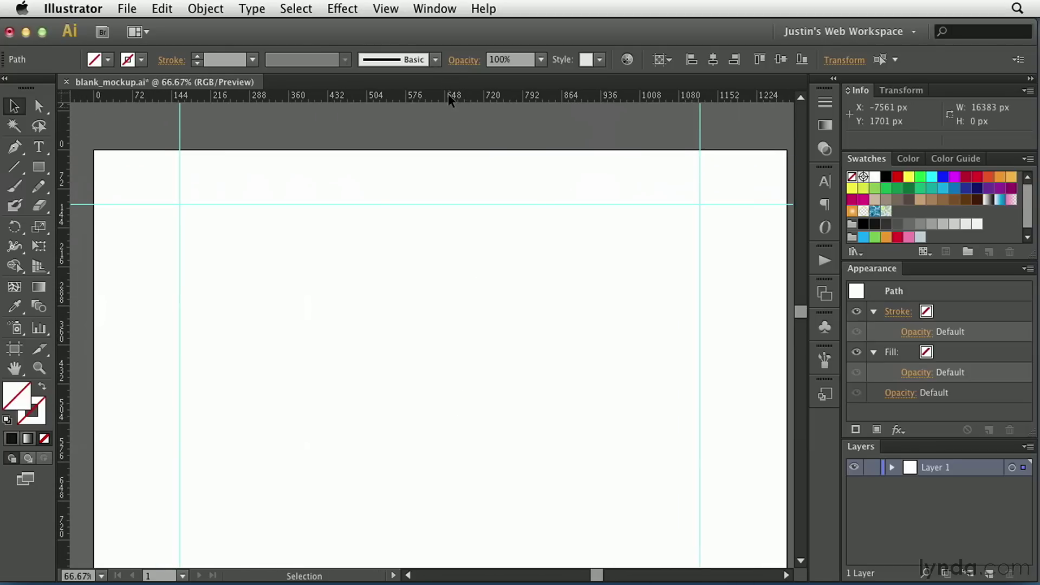
left_click_drag(447, 94, 438, 220)
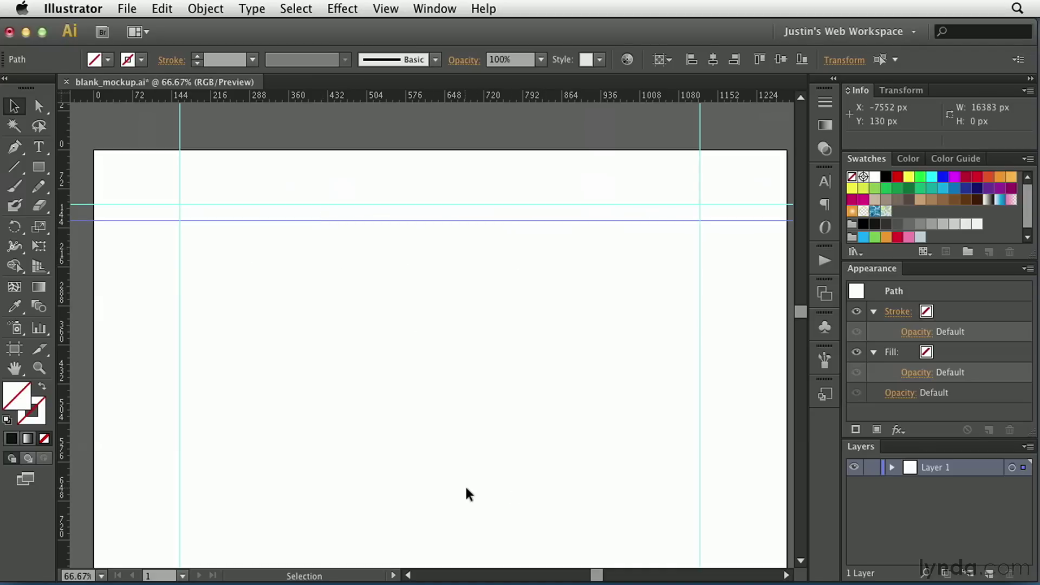
key("space")
- Pan to the bottom and place a horizontal margin guide at about Y 1670 px
left_click_drag(460, 504, 455, 243)
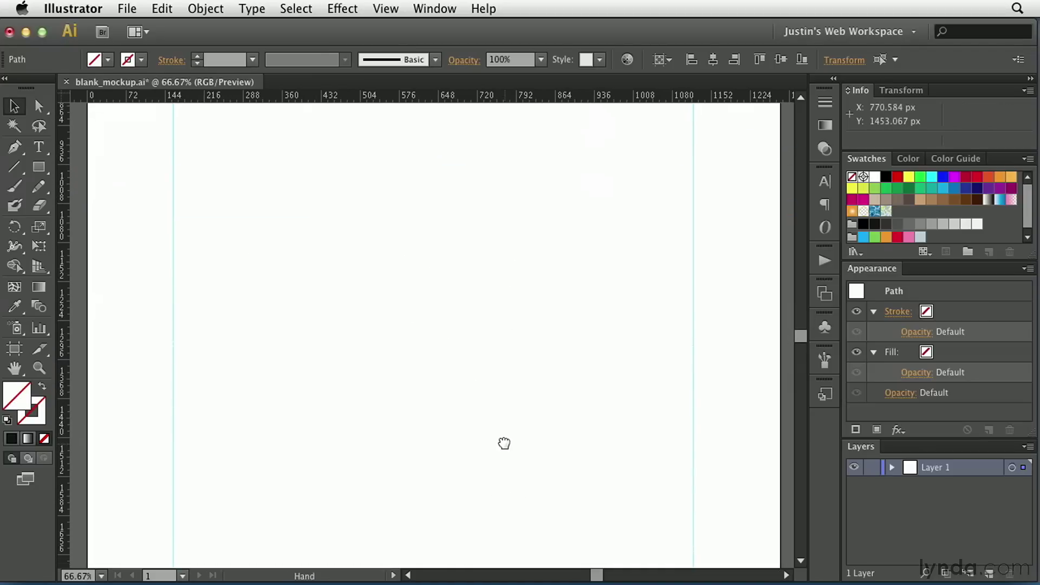
left_click_drag(504, 443, 508, 248)
left_click_drag(394, 102, 378, 340)
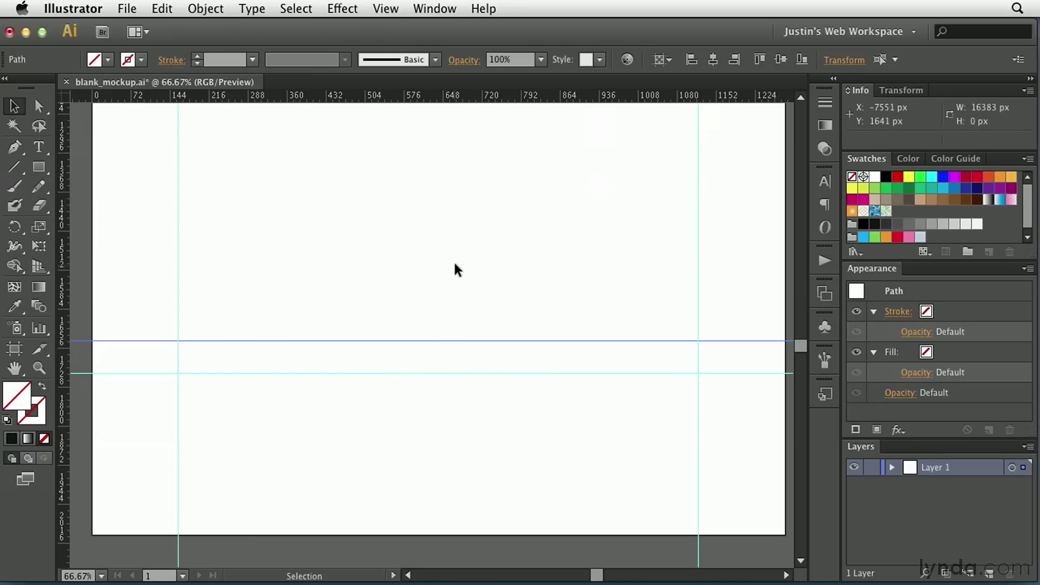
key("super")
key("super+minus")
key("super+minus")
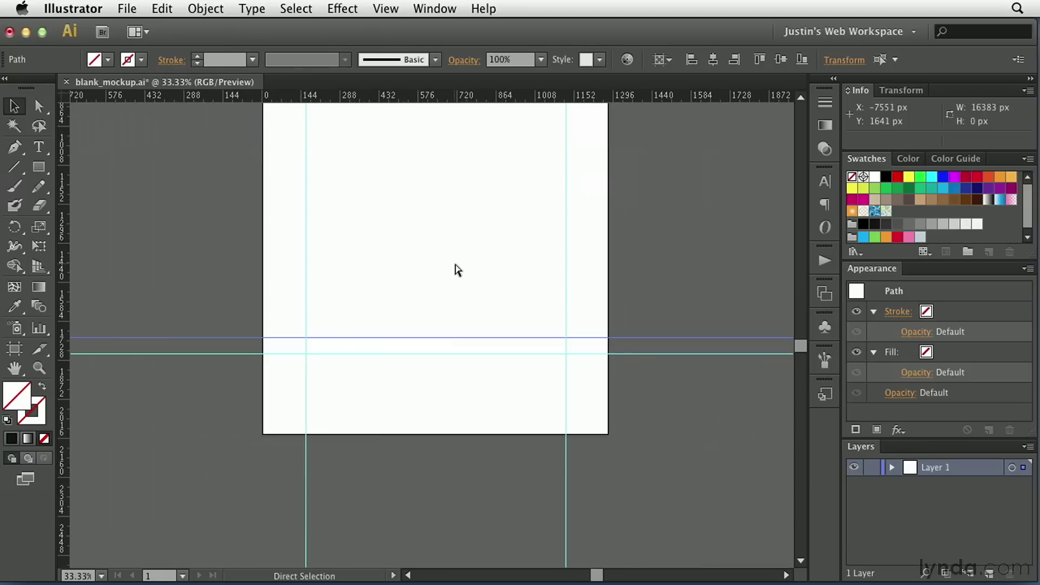
key("super+minus")
key("super+equal")
key("super+equal")
key("super+equal")
key("super+equal")
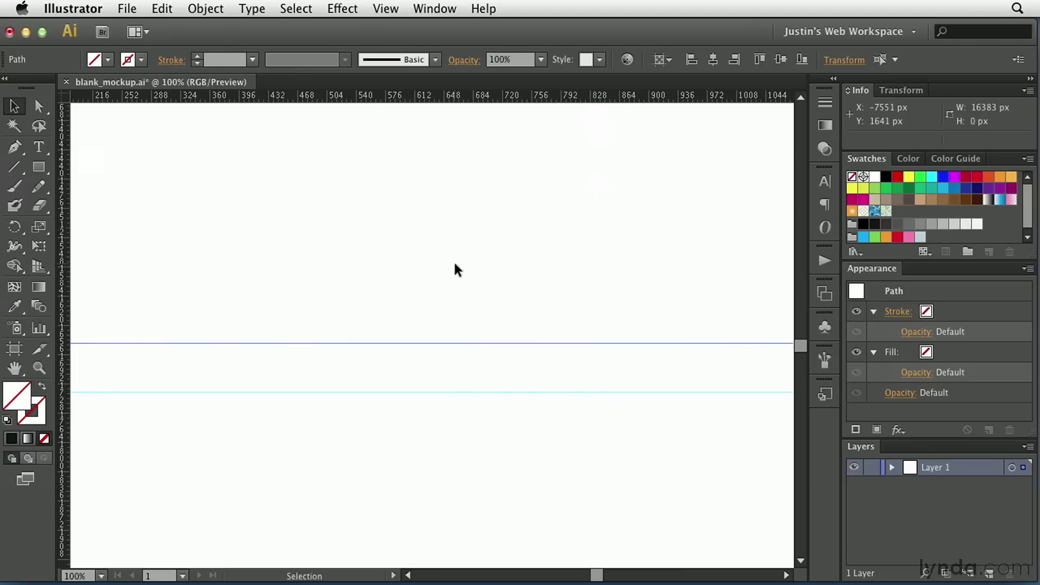
left_click_drag(450, 342, 454, 364)
key("super+minus")
key("super+minus")
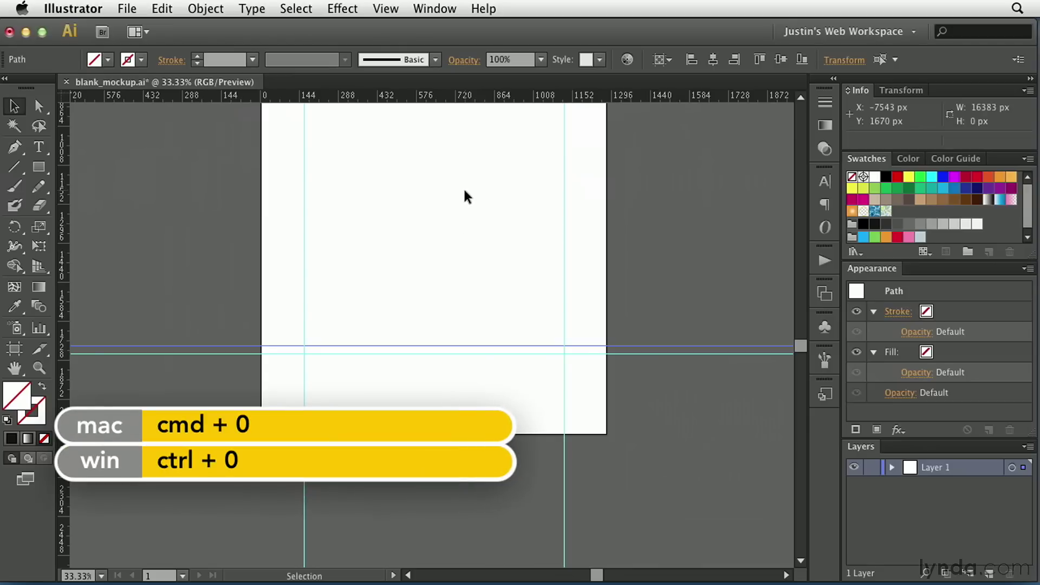
- Fit the artboard in the window and select the bottom margin guide
key("super+0")
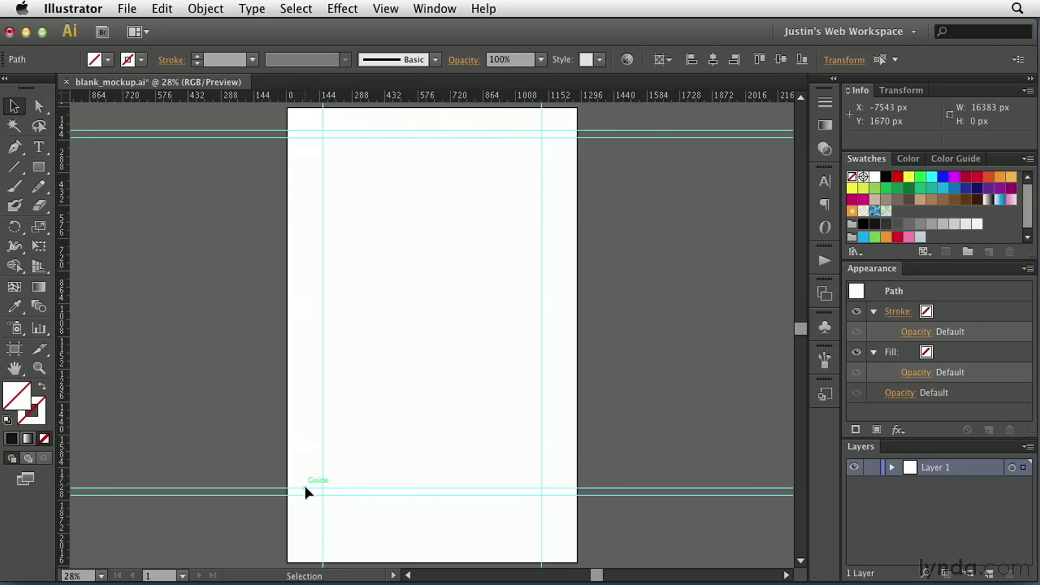
left_click(394, 487)
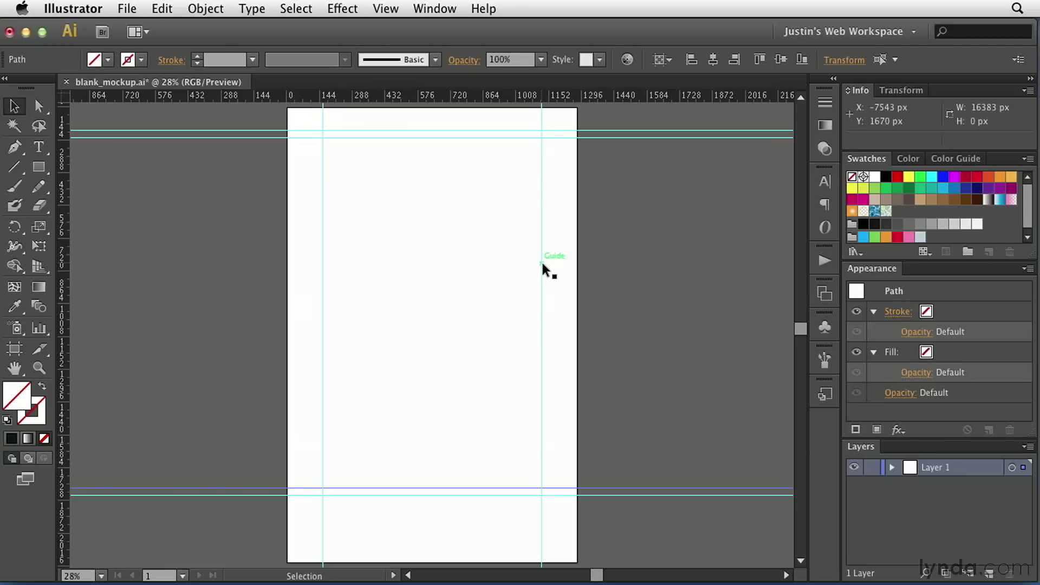
- Lock the six layout guides from the View menu's Guides submenu so they can't be moved
left_click(396, 10)
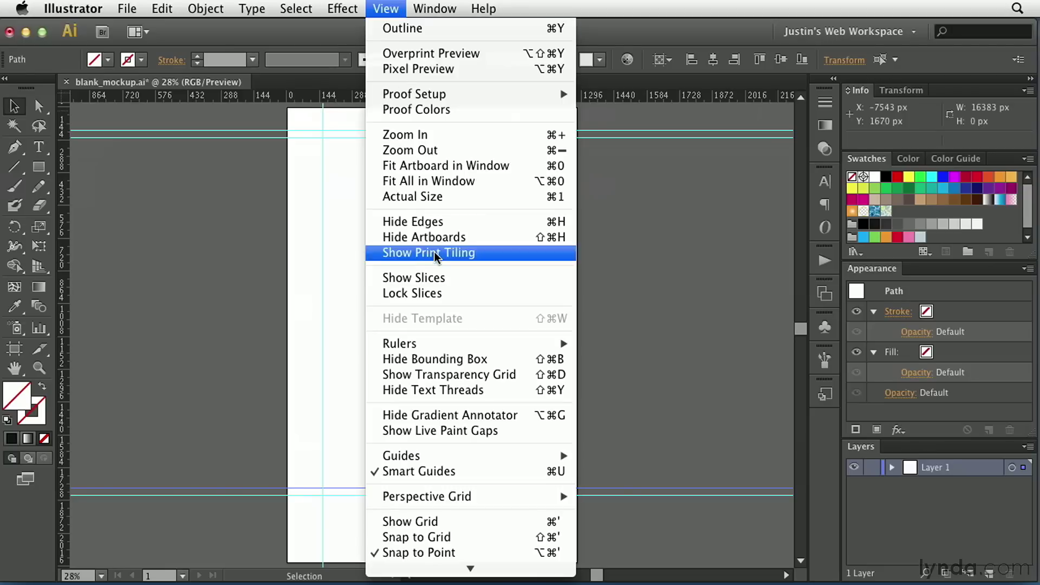
mouse_move(438, 459)
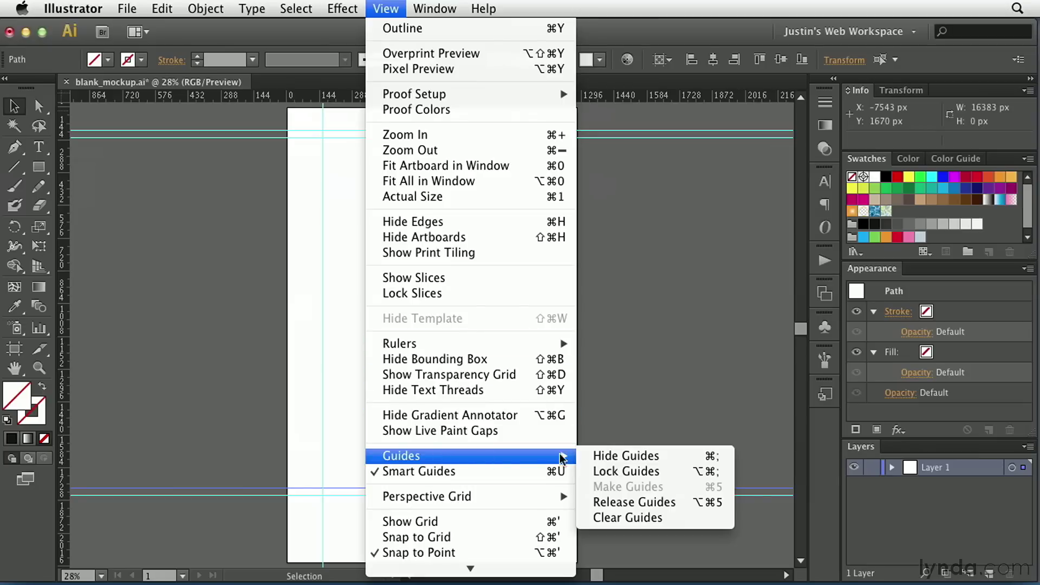
left_click(632, 472)
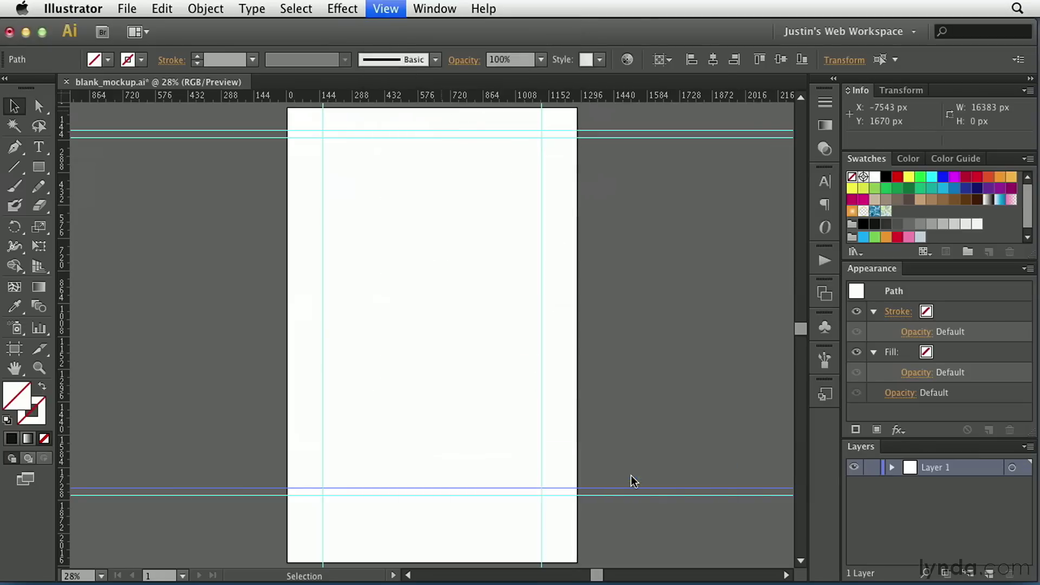